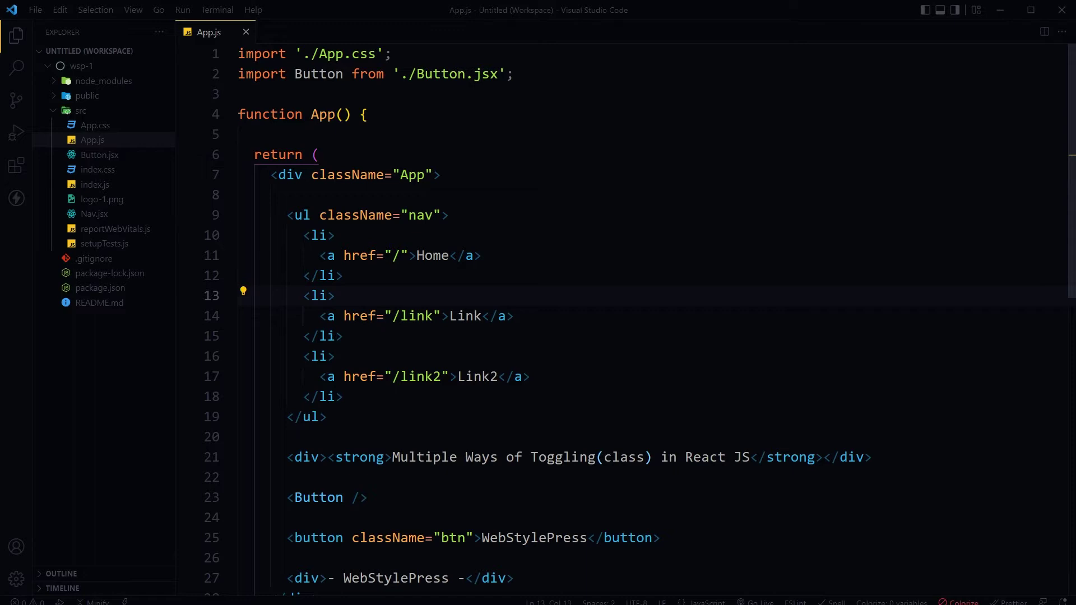
- Extract the selected ul nav list into a new Nav component saved as src/Nav.jsx
key(shift+Down)
key(shift+Down)
key(shift+Down)
key(shift+End)
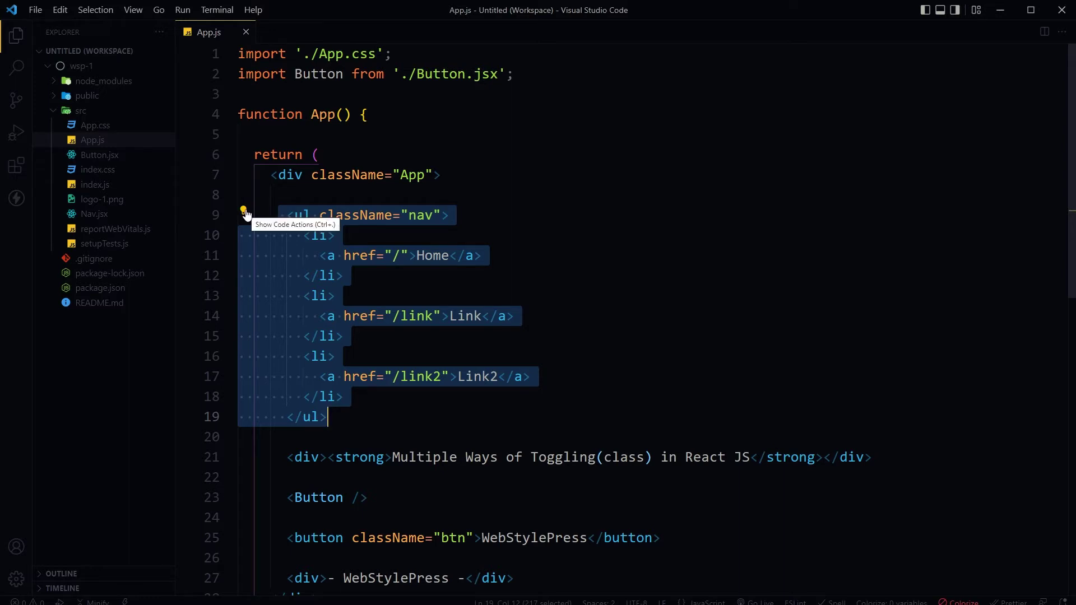
click(245, 212)
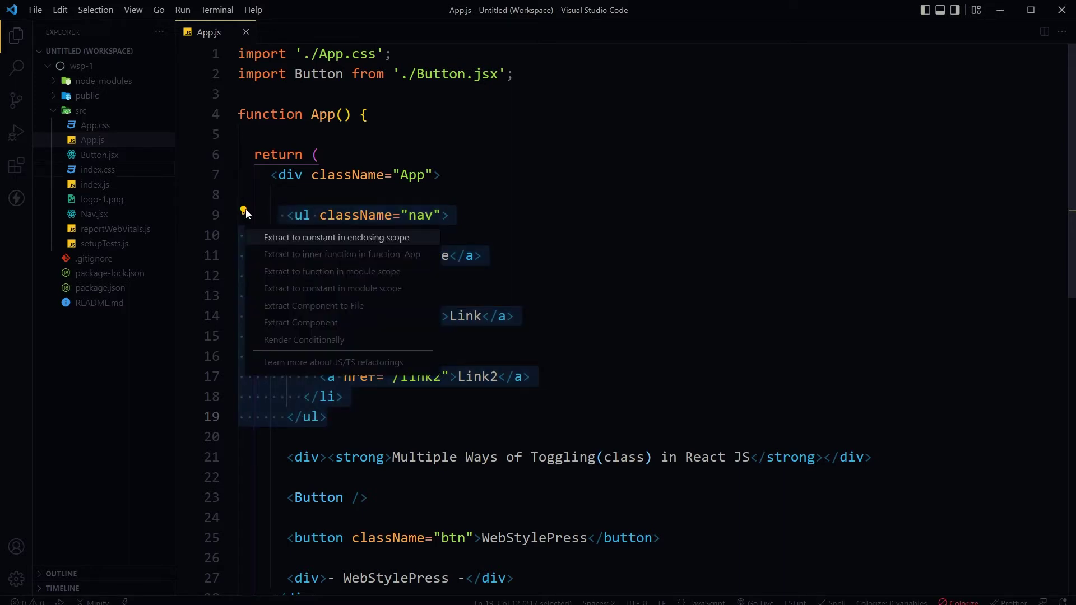
click(364, 307)
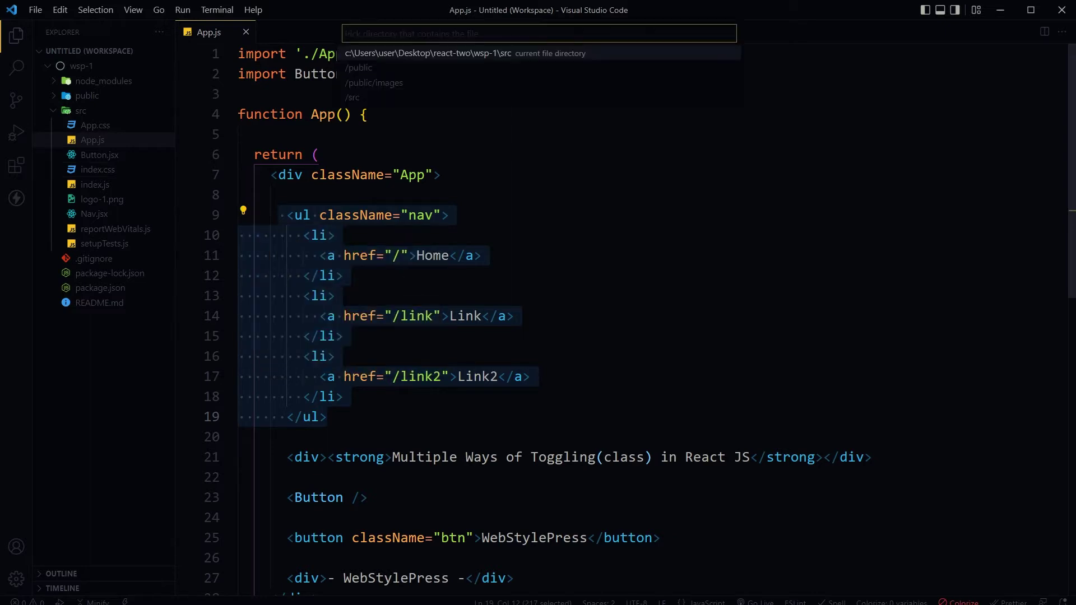
click(453, 99)
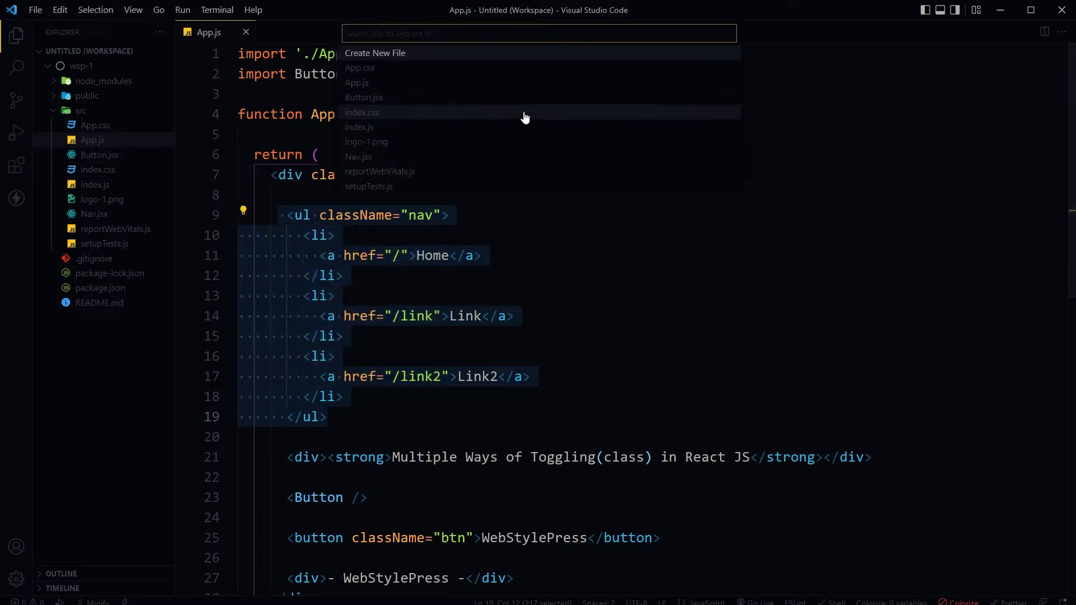
click(411, 54)
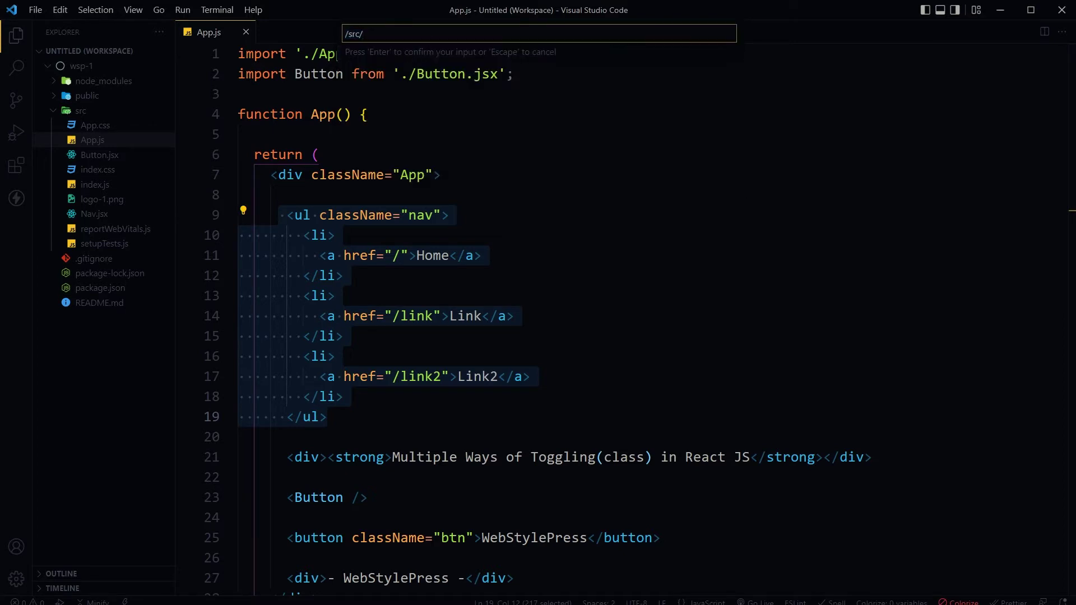
text(Nav.)
text(jsx)
key(Return)
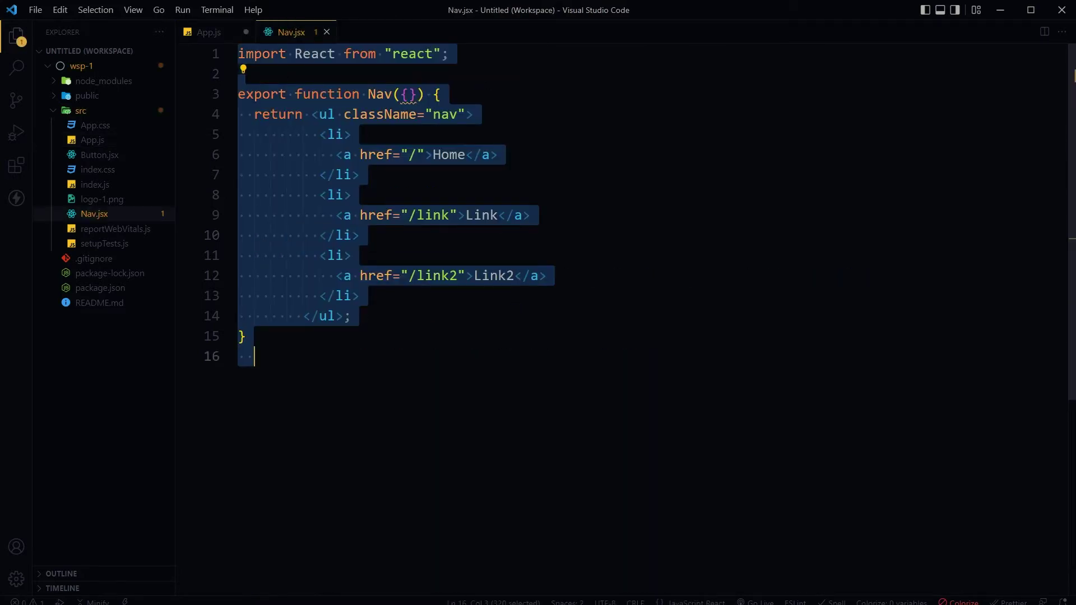
click(209, 32)
- Delete the extra spaces in the Nav tag on line 10 so it reads <Nav />
click(337, 236)
drag(467, 54, 238, 54)
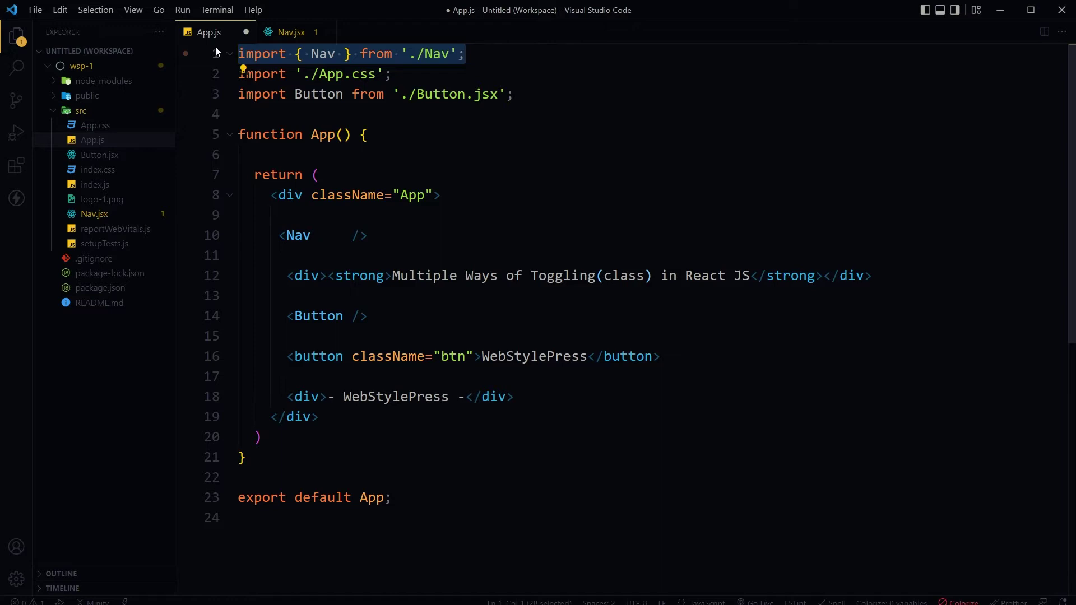
drag(369, 236, 271, 236)
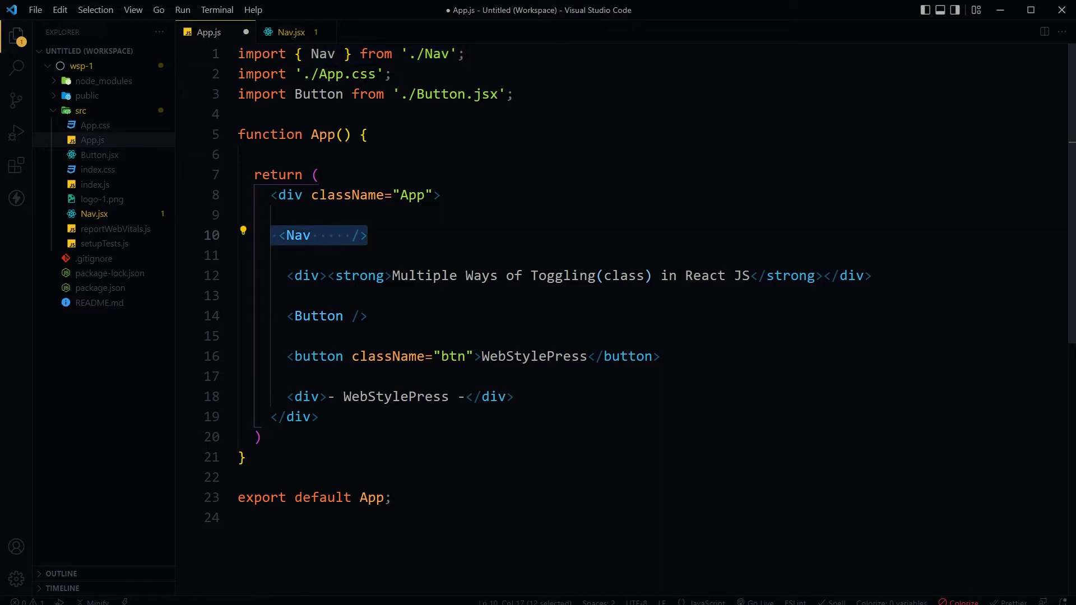
drag(320, 236, 353, 235)
key(BackSpace)
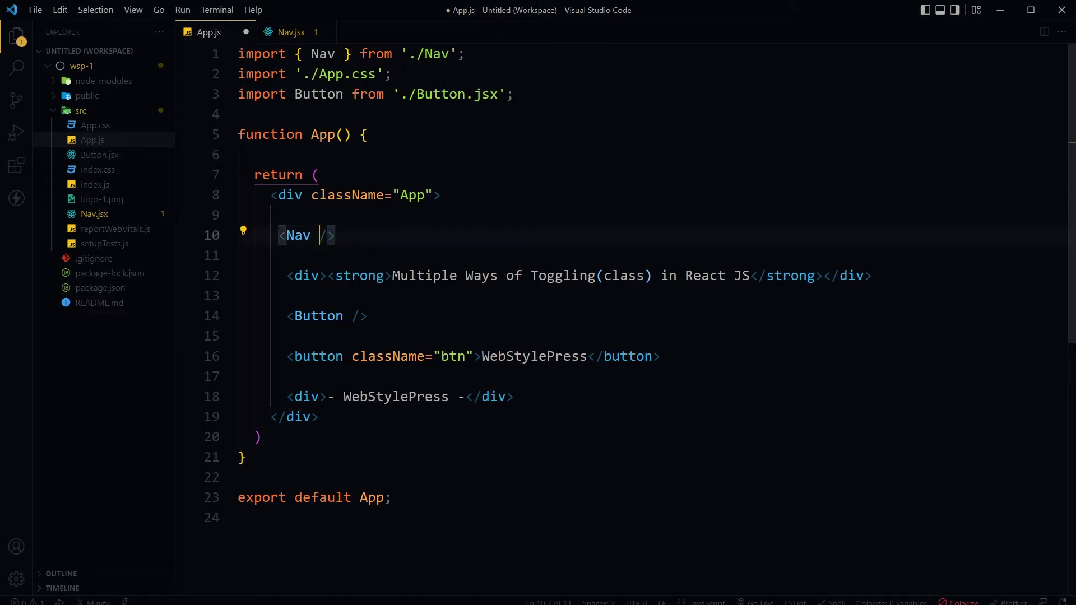
drag(287, 277, 873, 277)
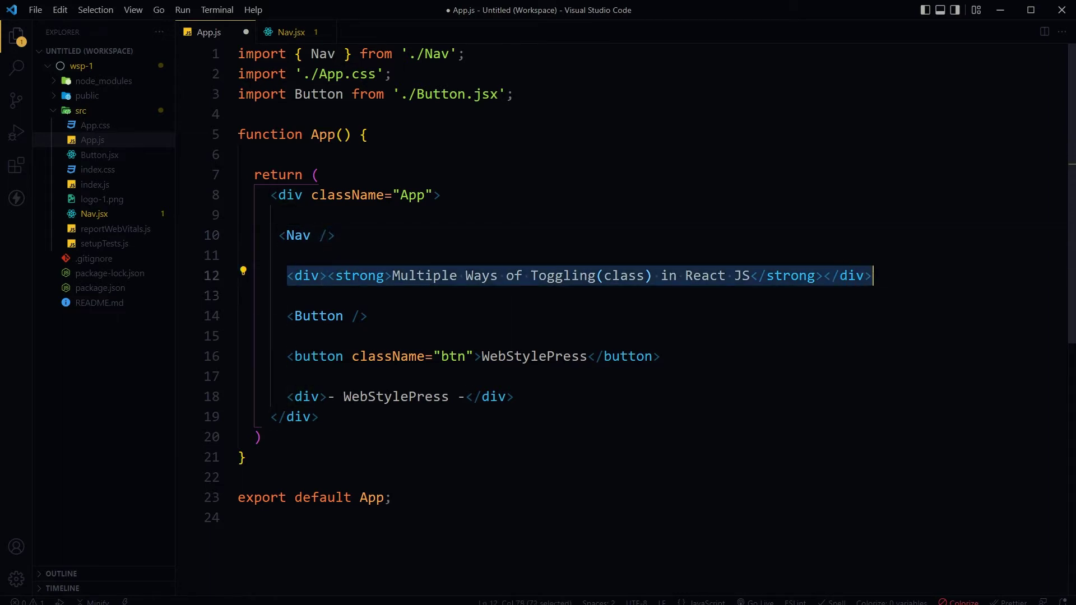
- Extract the line-12 'Multiple Ways of Toggling' title div into a new src/Title.jsx component
click(243, 272)
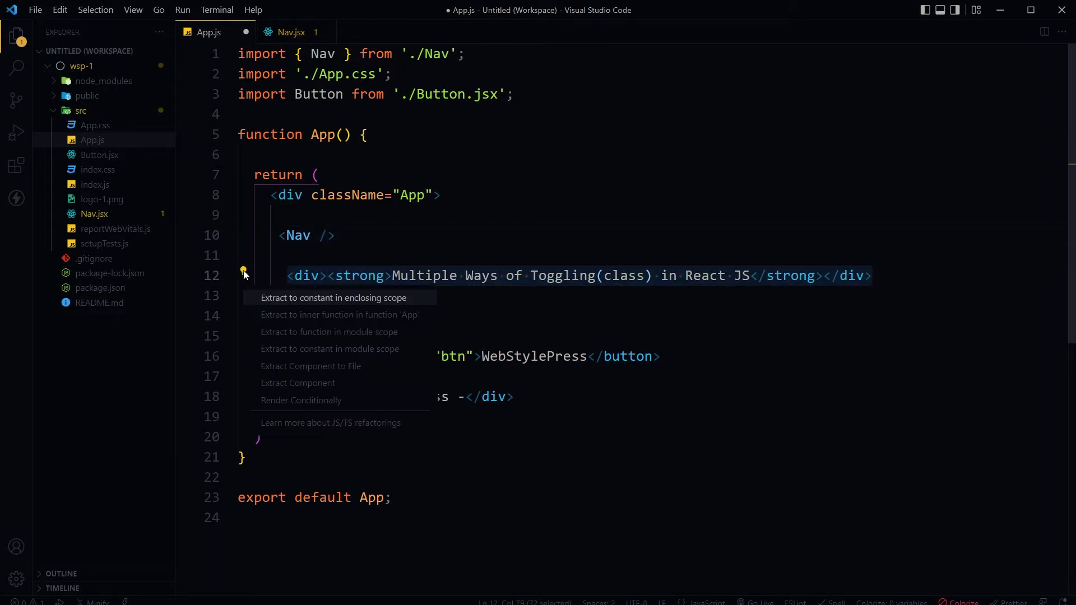
click(370, 367)
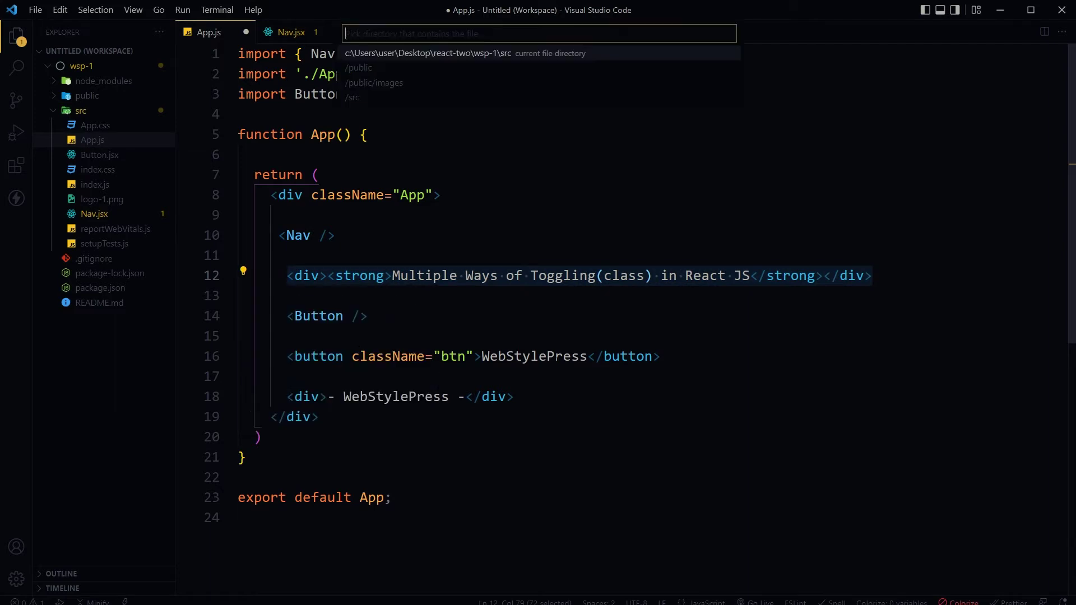
click(382, 97)
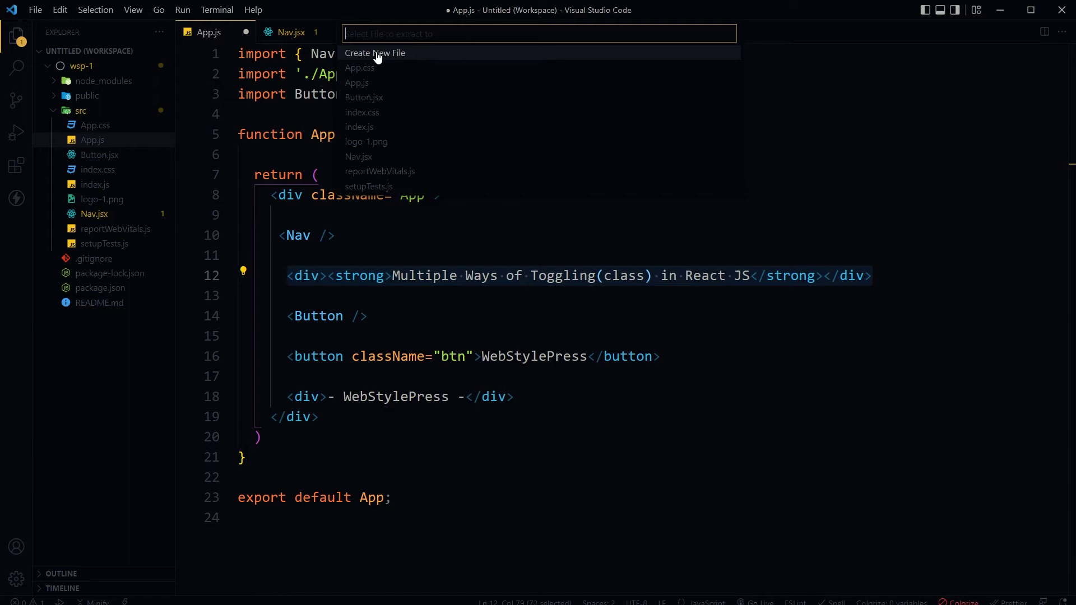
click(405, 54)
key(End)
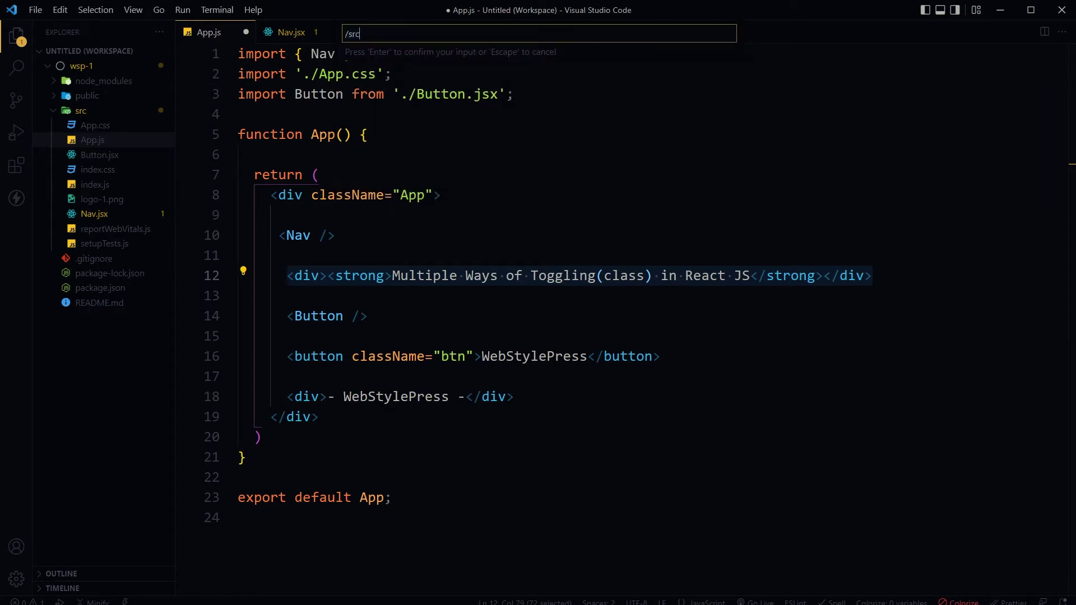
text(Titrle)
key(BackSpace)
text(.jsx)
key(Return)
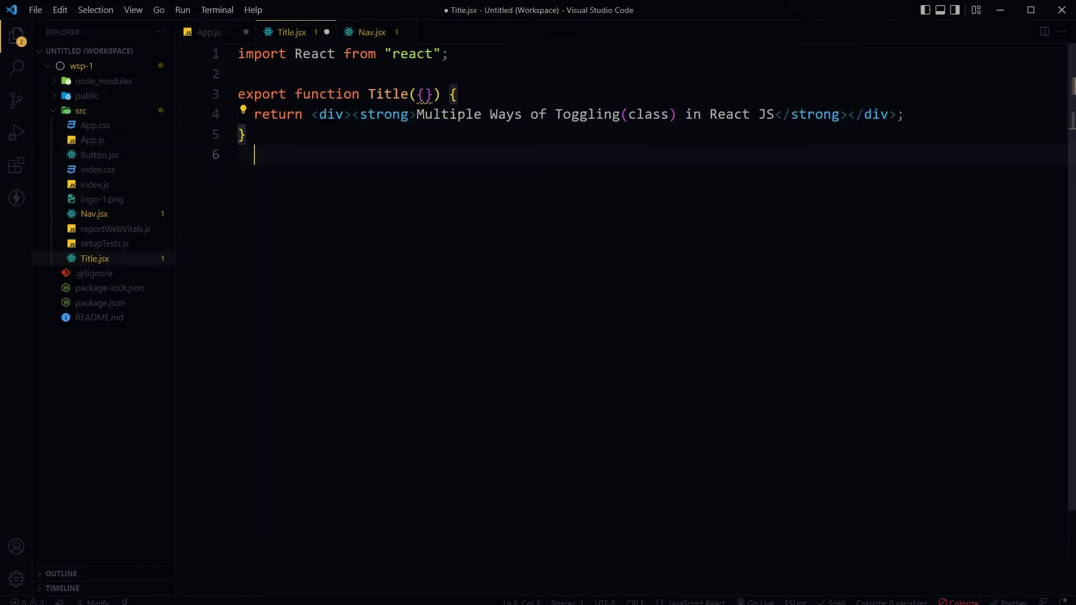
- Review Title.jsx's return line, then App.js's new Title import
key(ctrl+a)
click(254, 154)
key(shift+Up)
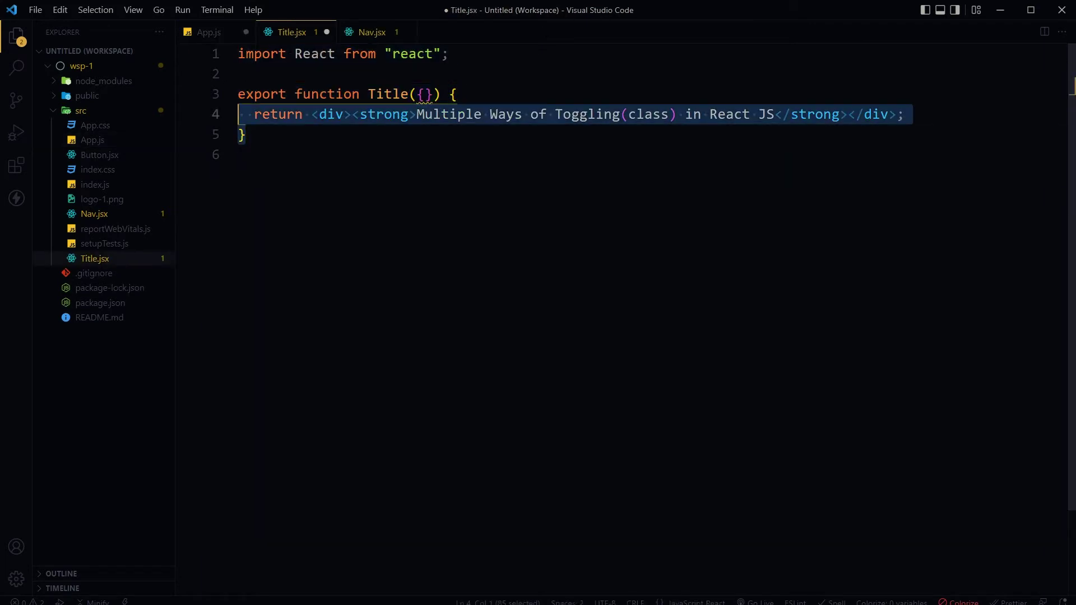
key(shift+Up)
click(204, 32)
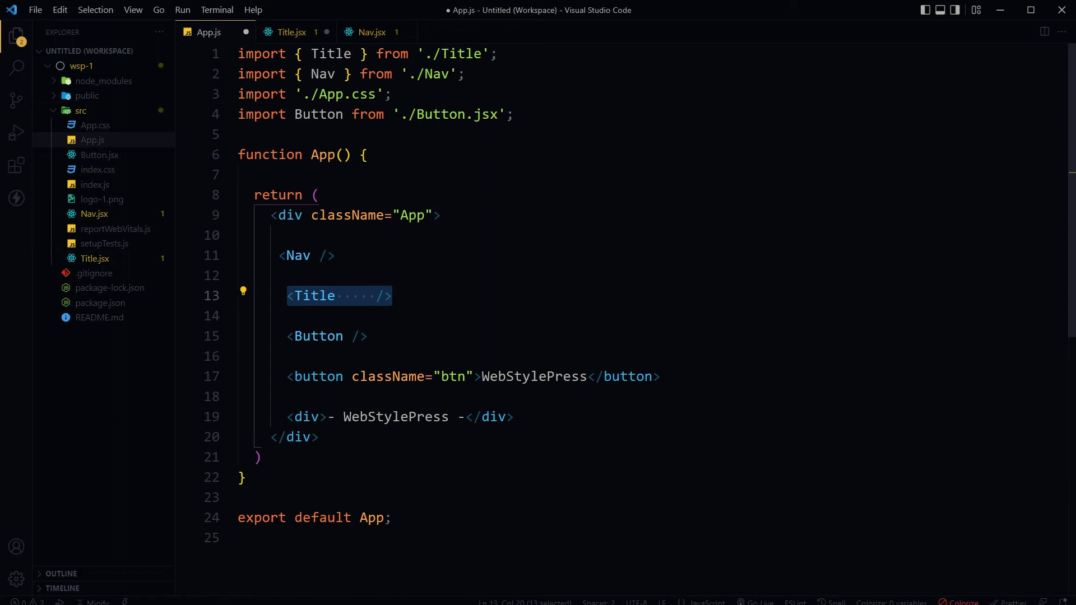
drag(498, 53, 240, 54)
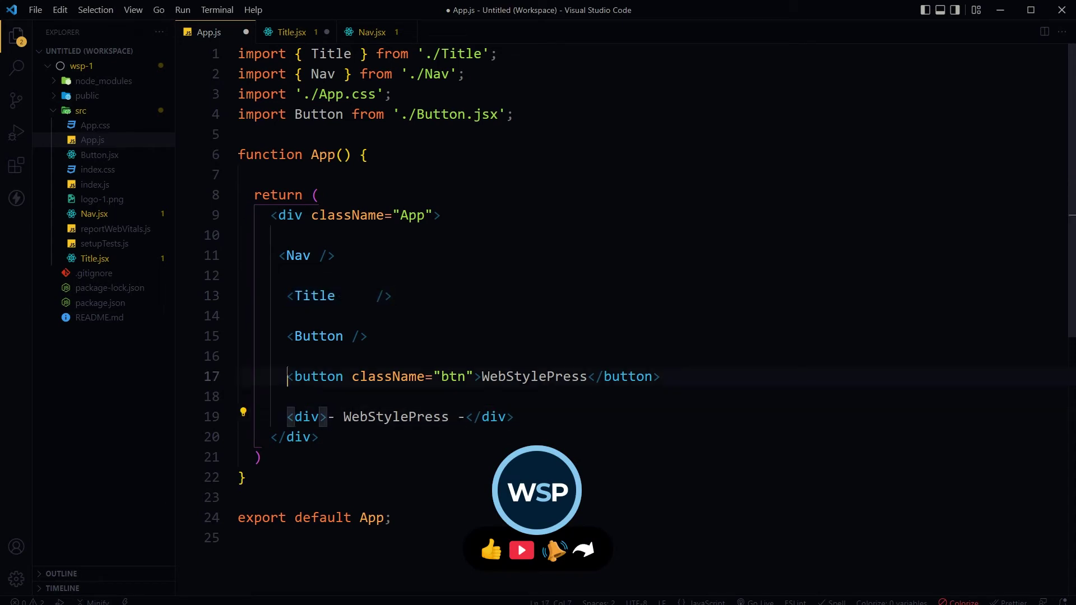
- Start extracting the WebStylePress button element into a new component file under /src/
drag(287, 376, 660, 376)
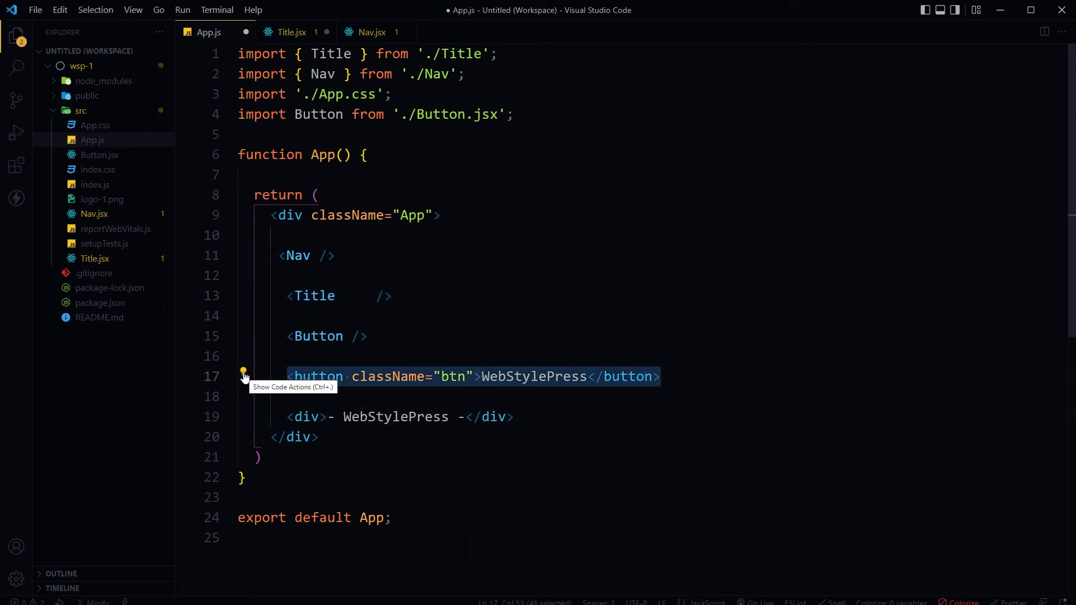
click(243, 376)
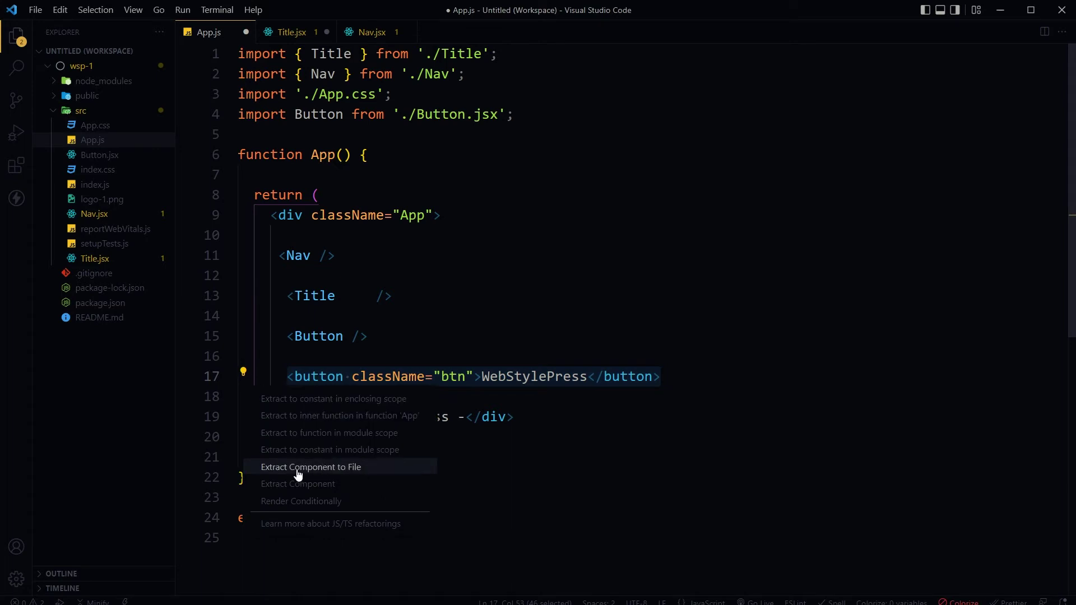
click(378, 470)
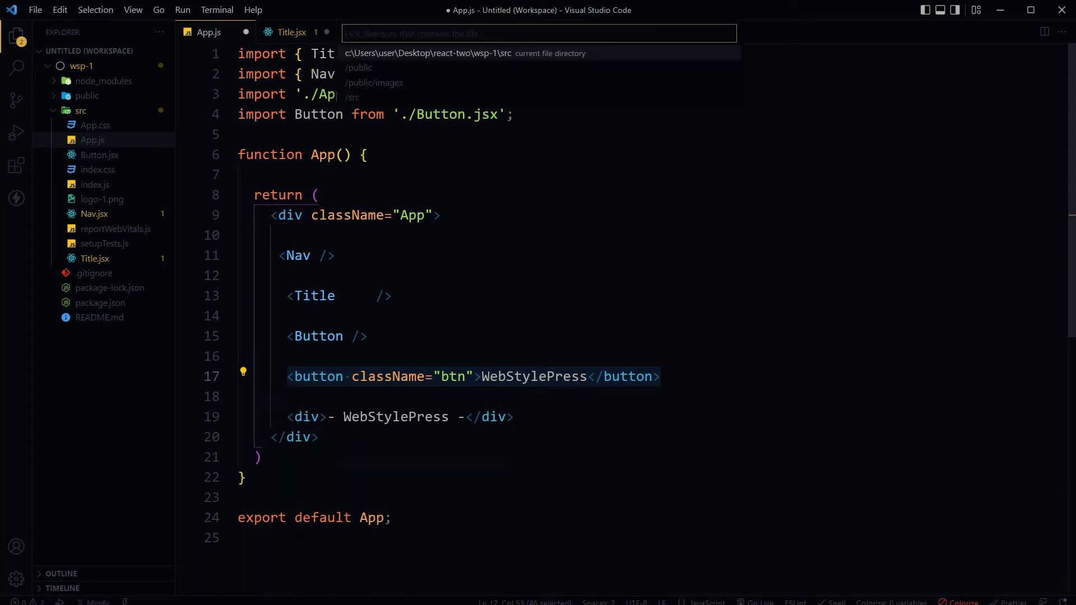
click(653, 96)
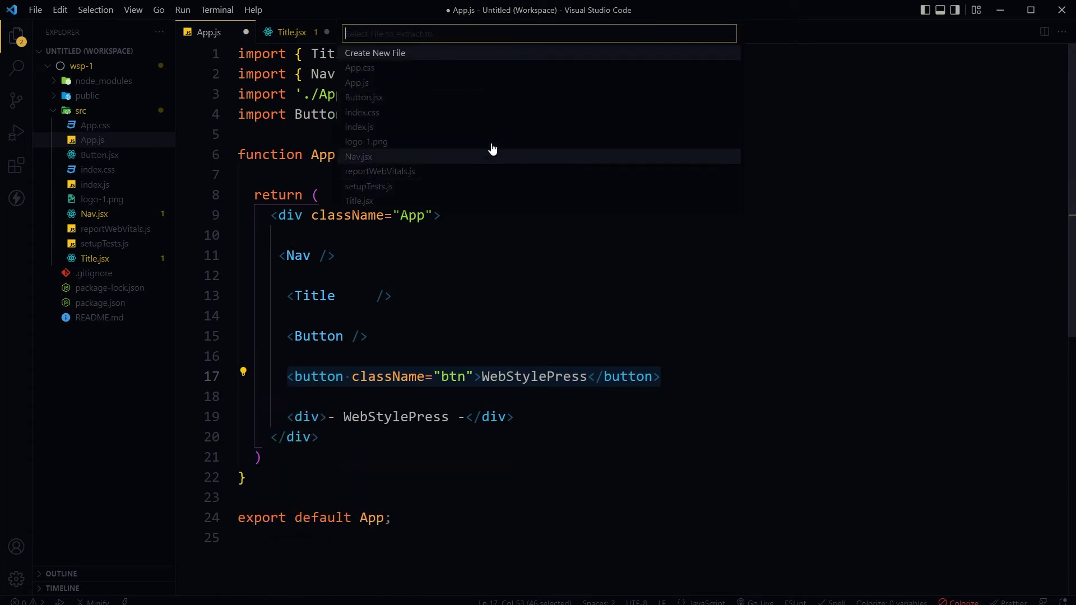
click(414, 56)
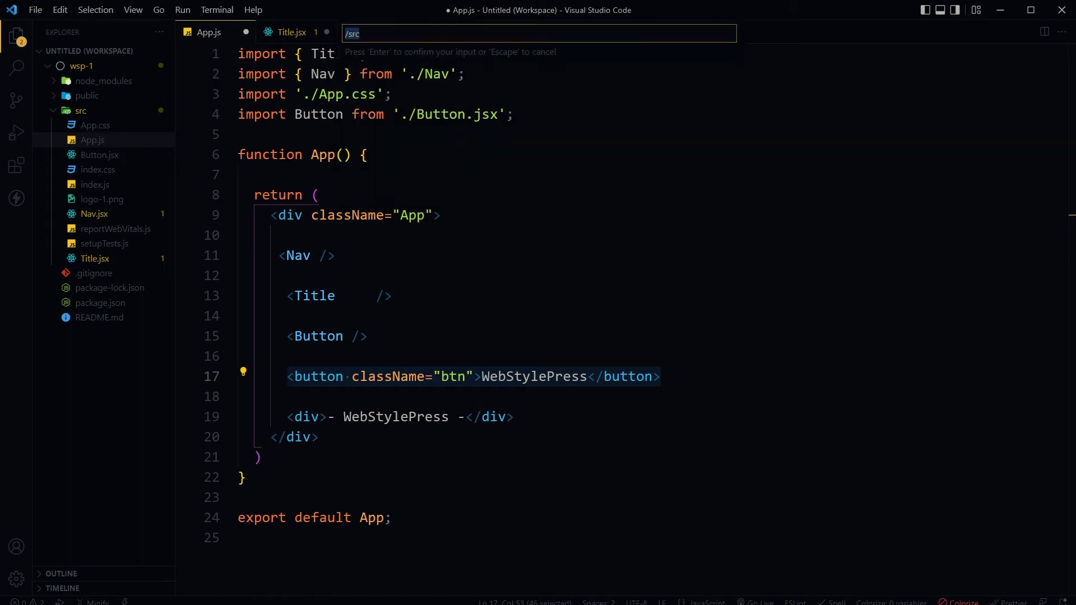
key(End)
text(/)
text(Button)
text(2.)
text(jsx)
- Create Button2.jsx and add a blank line after its React import
key(Return)
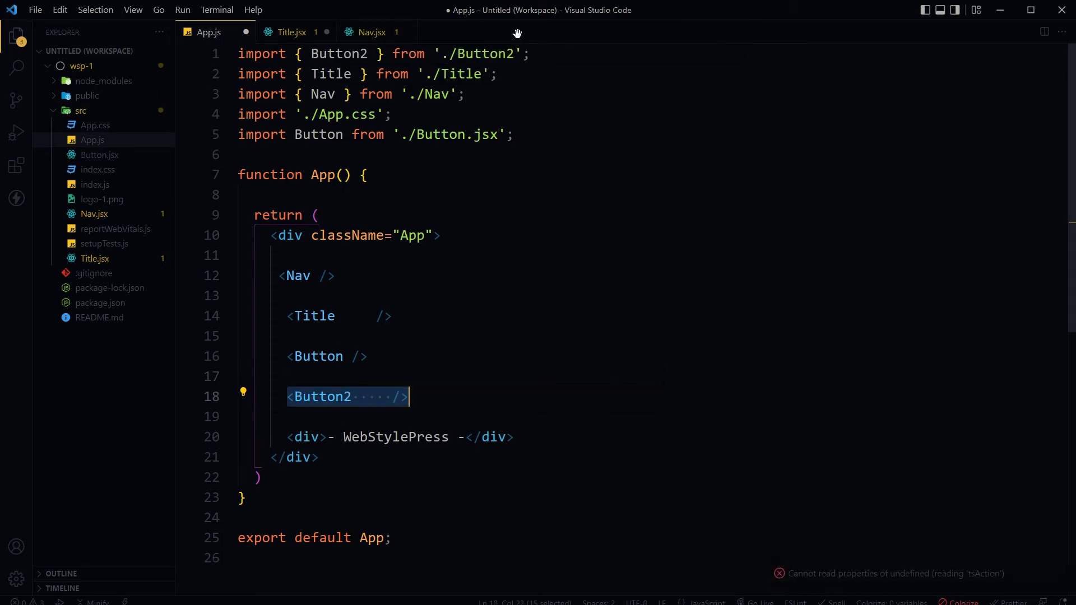
click(303, 32)
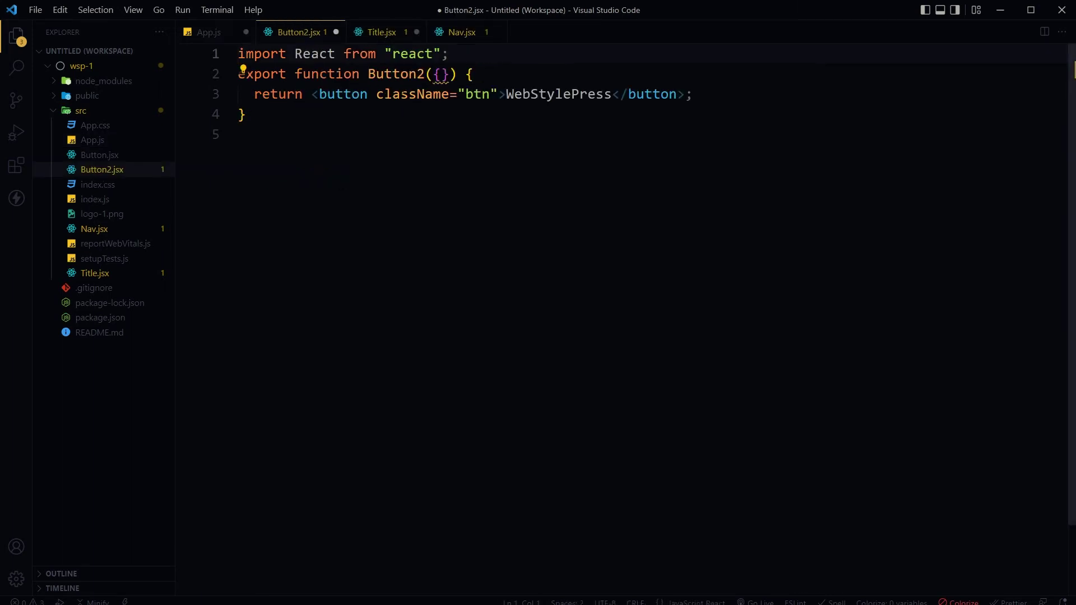
key(Return)
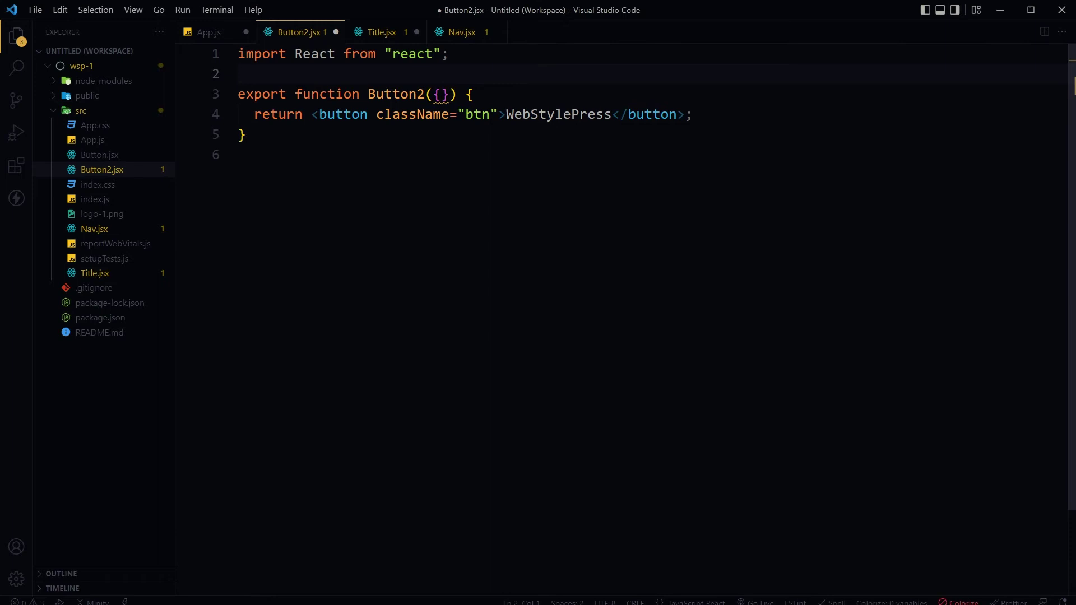
key(shift+Down)
key(shift+Down)
key(shift+Down)
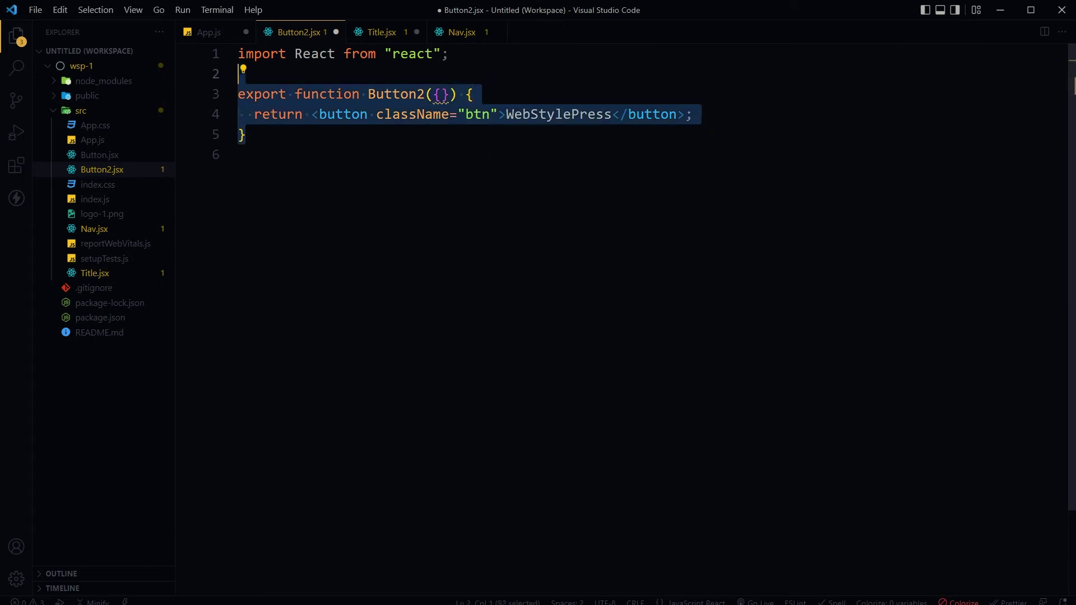
- Remove the extra spaces inside the Button2 tag in App.js
click(208, 32)
drag(530, 55, 238, 54)
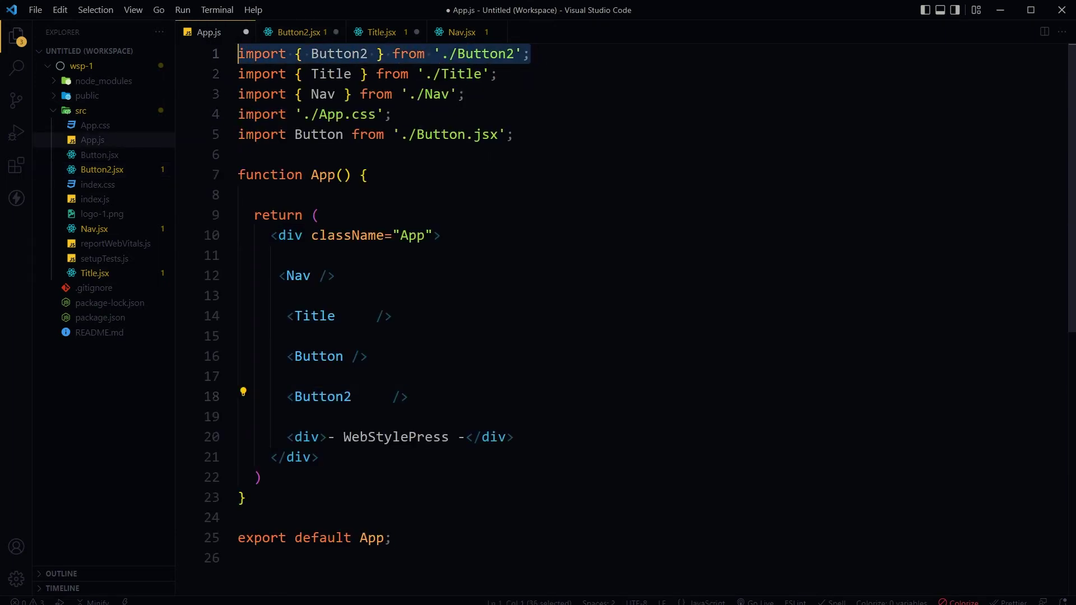
double_click(394, 396)
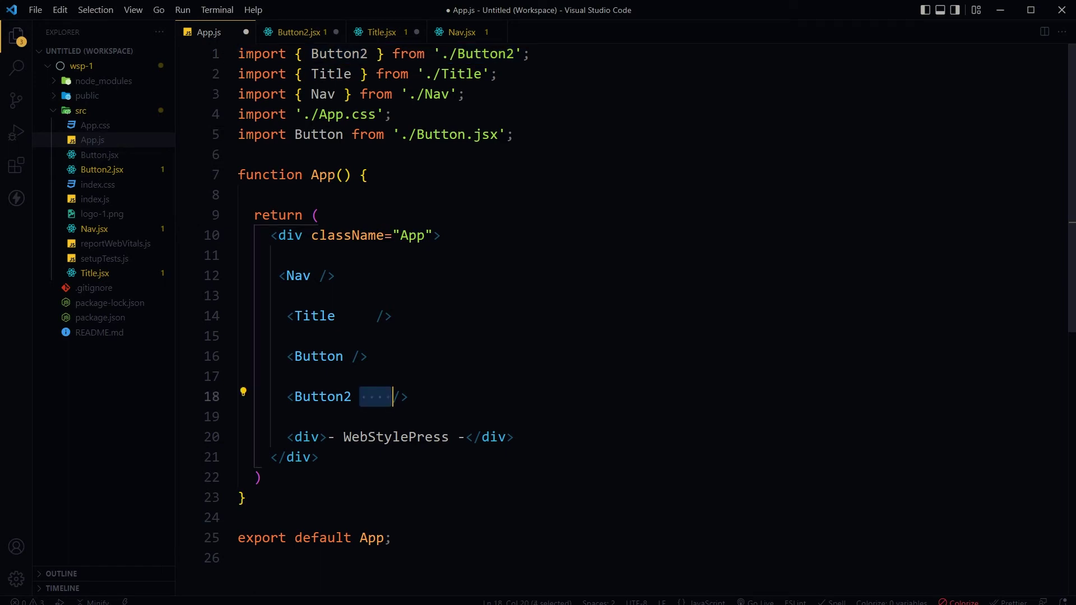
key(BackSpace)
key(shift+Home)
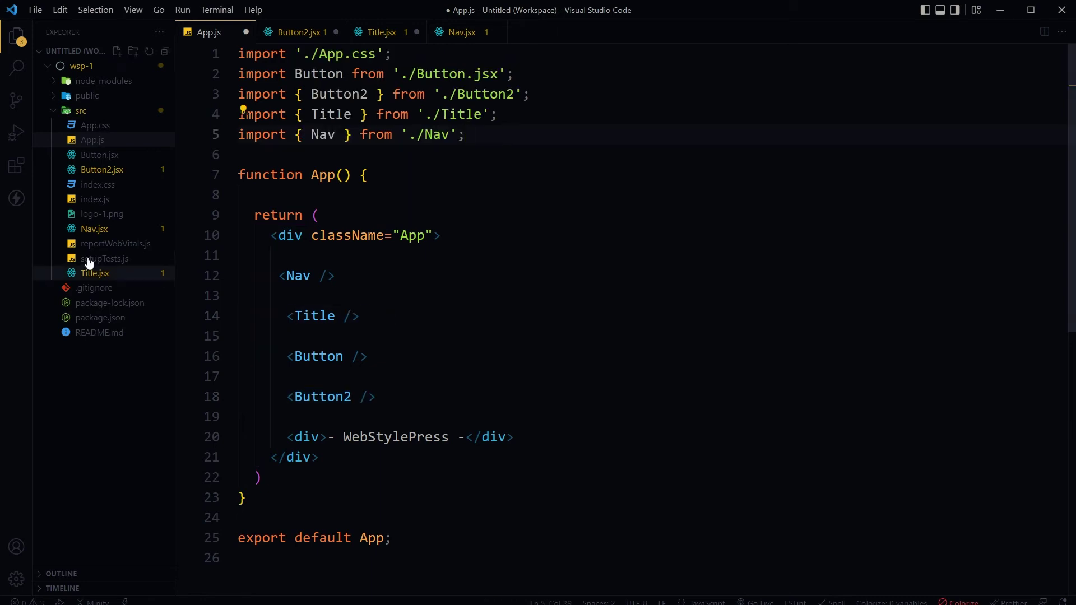
click(16, 165)
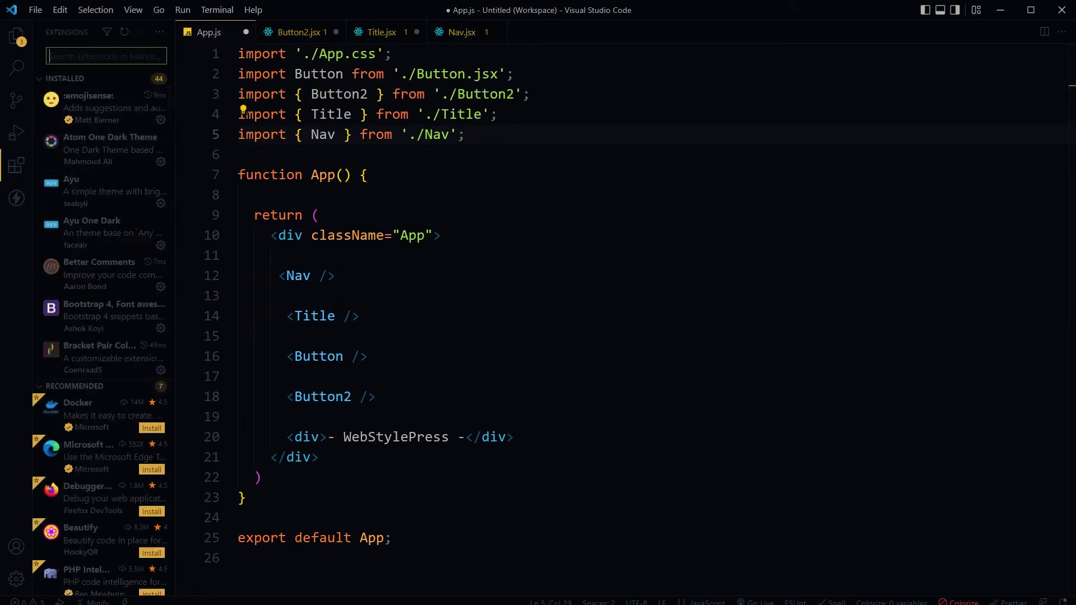
text(glean)
- Open the glean extension's details page from the Extensions search results
click(101, 91)
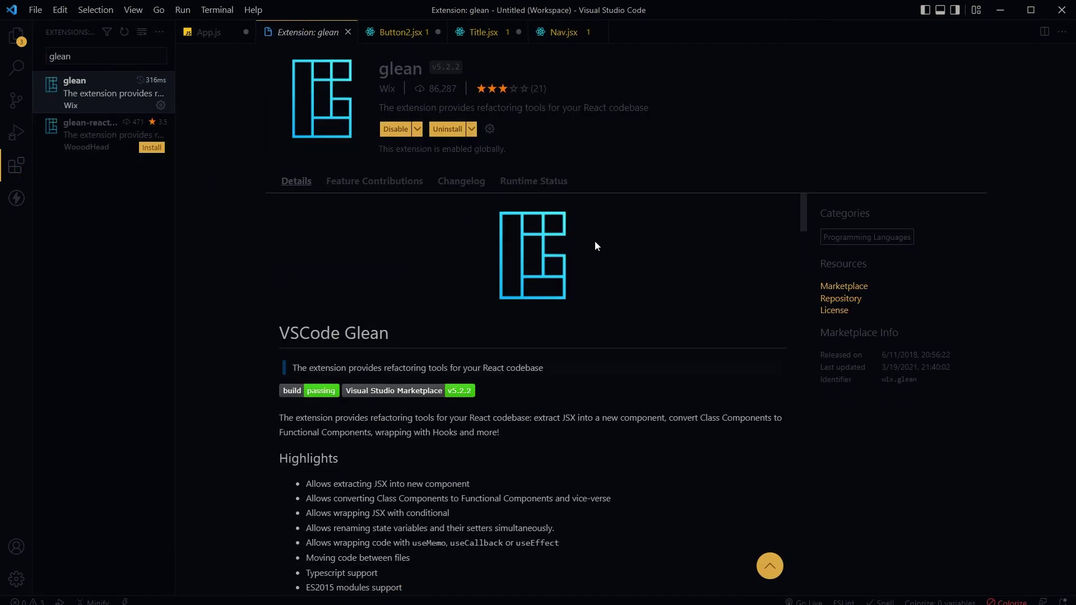